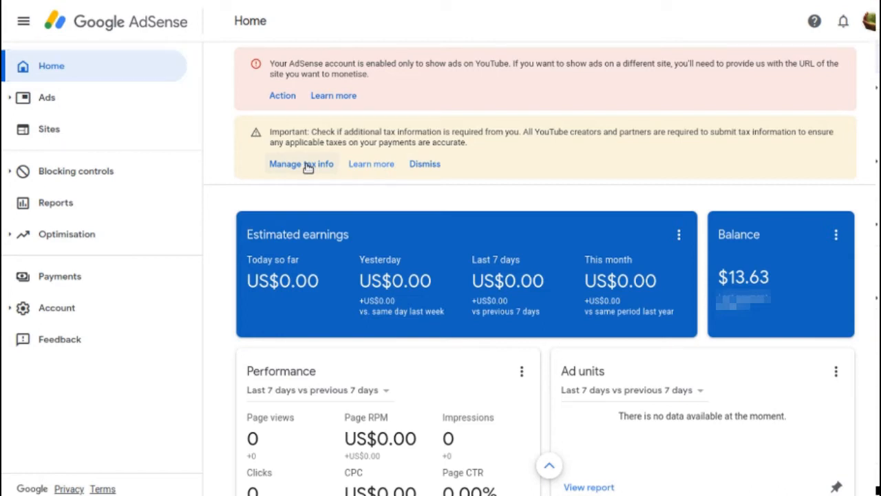
Open the tax info management and verify the account owner's identity by submitting the account password.
click(308, 165)
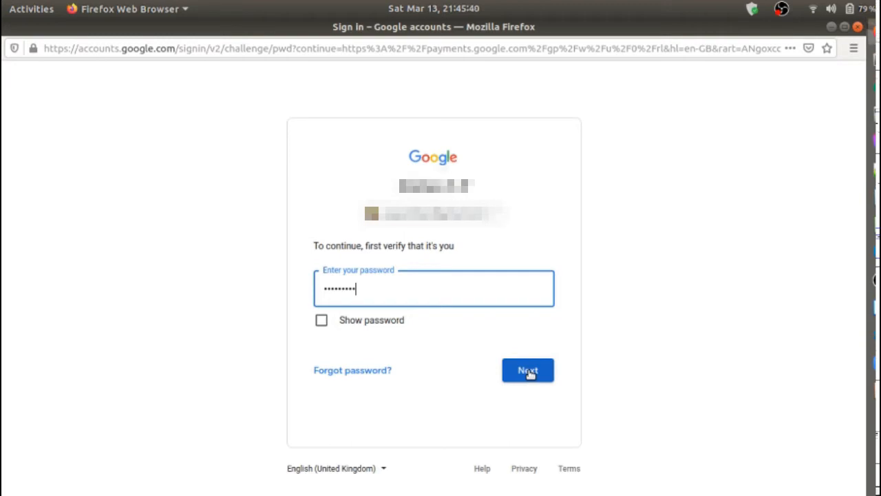
click(528, 371)
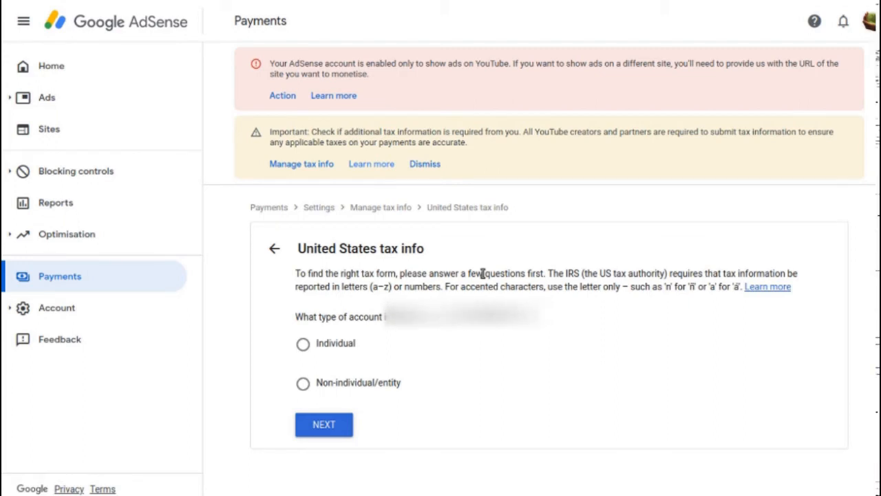
Answer the United States tax questions with account type Individual and No for US citizen or resident, and select the W-8BEN form.
click(303, 346)
click(324, 436)
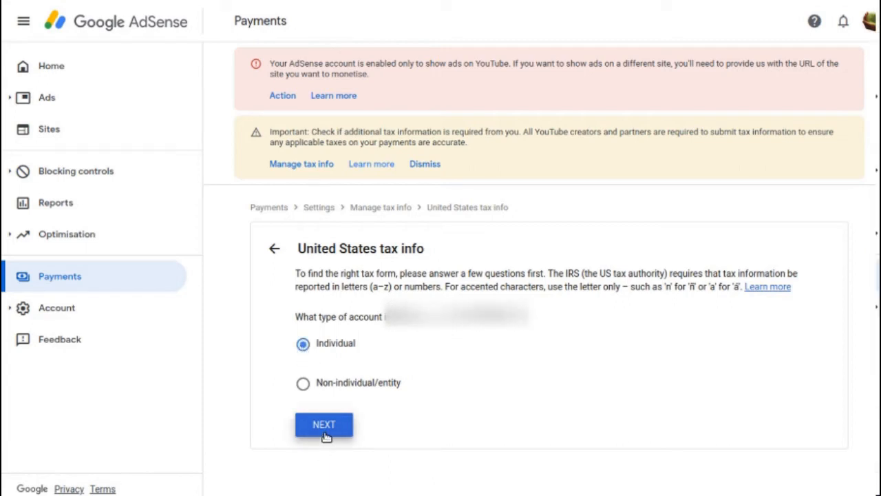
scroll(486, 334, down, 1)
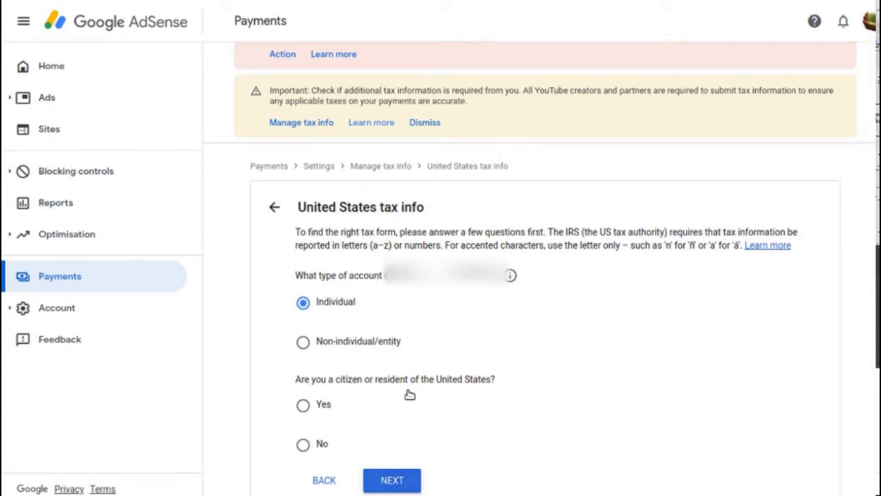
click(318, 446)
click(393, 479)
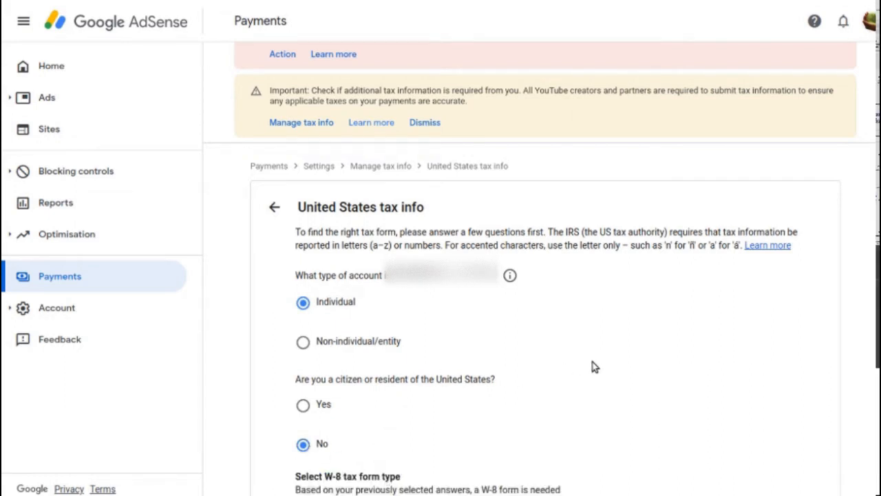
scroll(595, 358, down, 2)
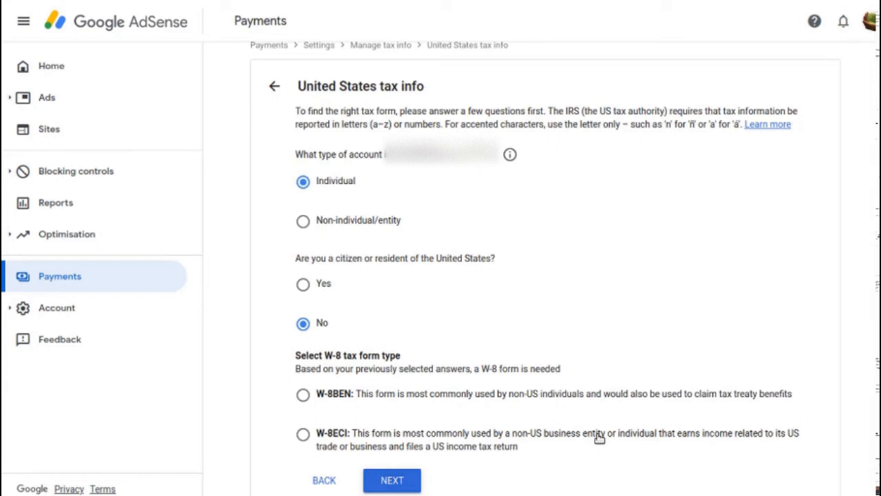
click(303, 395)
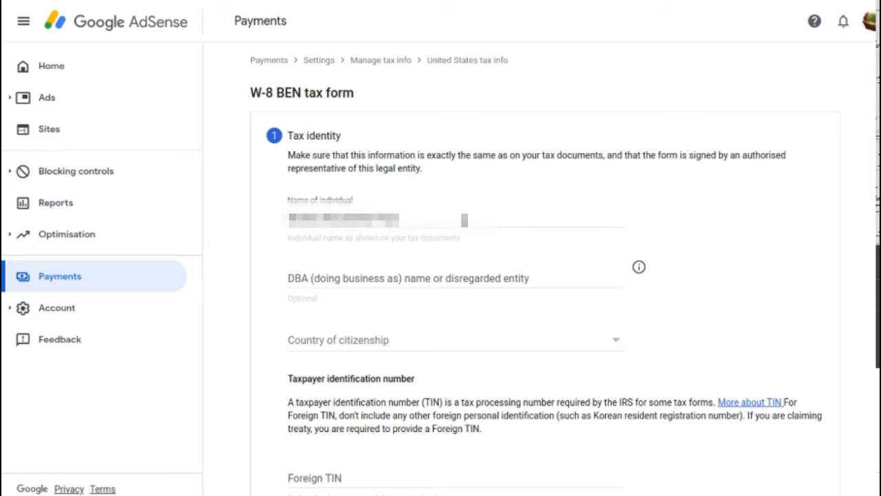
Leave the optional DBA name empty and set the country of citizenship to India in the tax identity section.
click(462, 281)
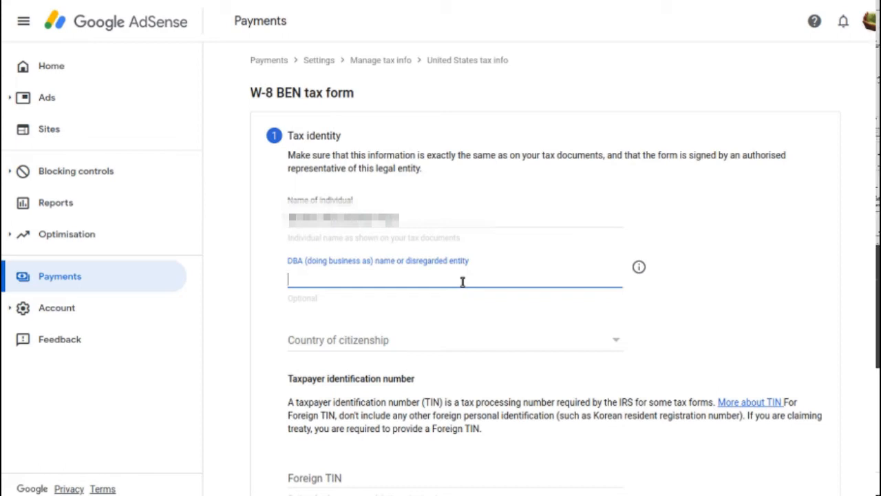
click(437, 346)
scroll(437, 346, down, 5)
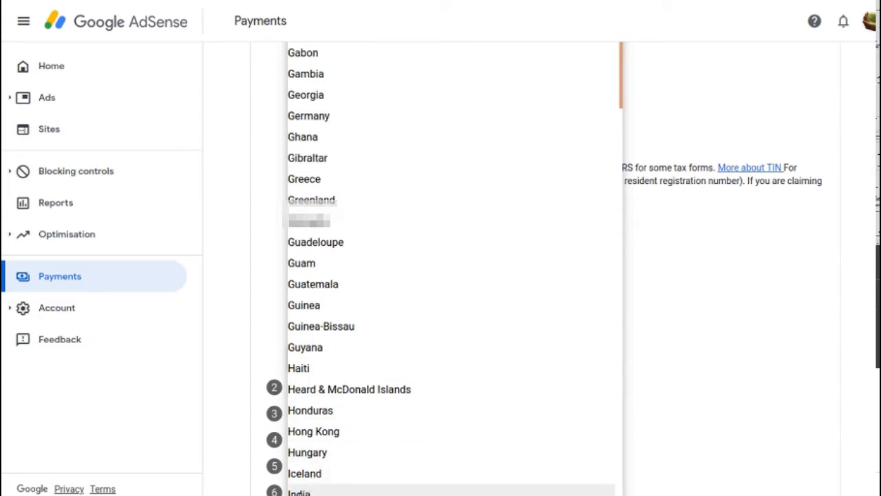
click(304, 492)
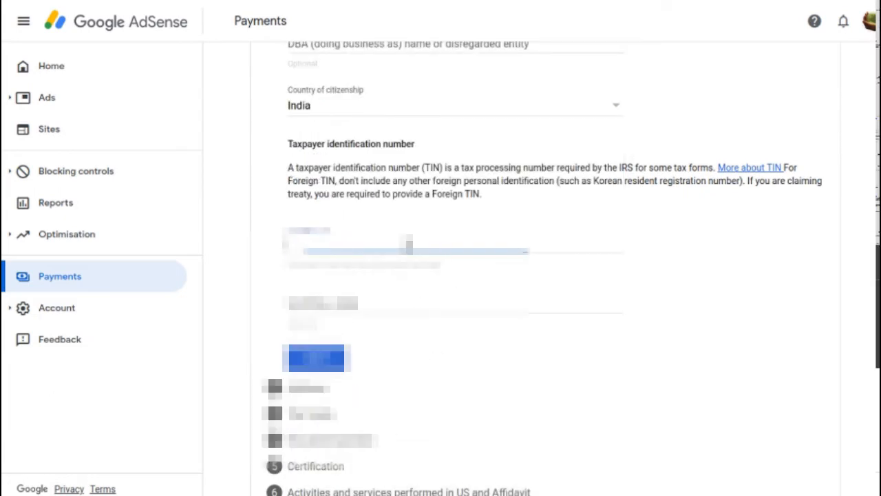
Enter the Foreign TIN under the taxpayer identification number and proceed to the address section.
click(409, 242)
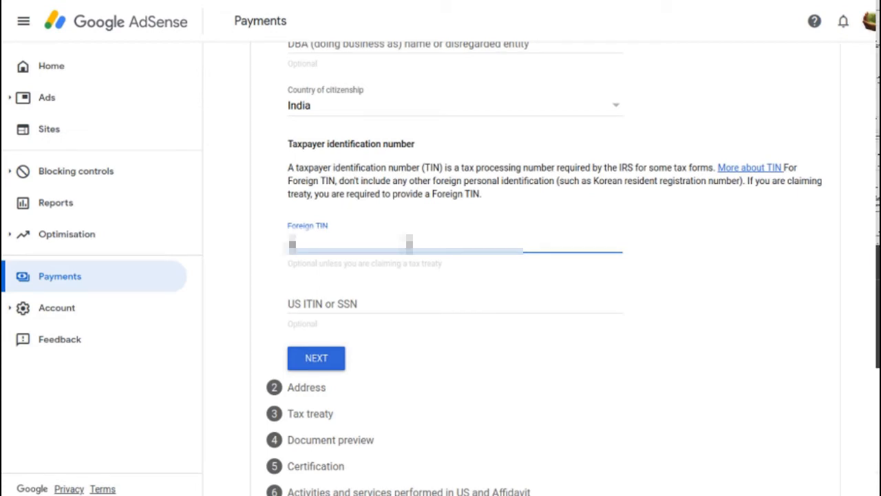
text(********)
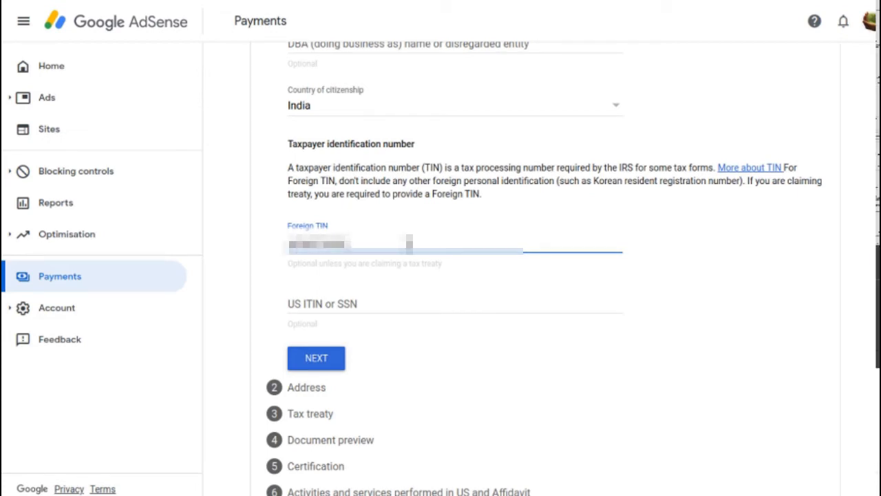
text(*)
click(335, 360)
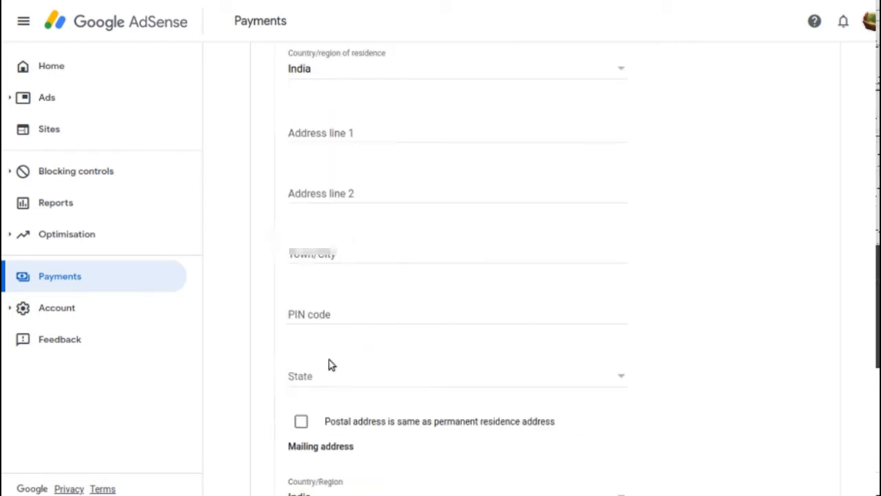
Enter SAME ADDRESS AS YOUR ADSENSE ACCOUNT in address line 1, FILL THIS in line 2, town and PIN code, and mark the postal address as identical.
click(390, 136)
text(SAME ADDRESS AS )
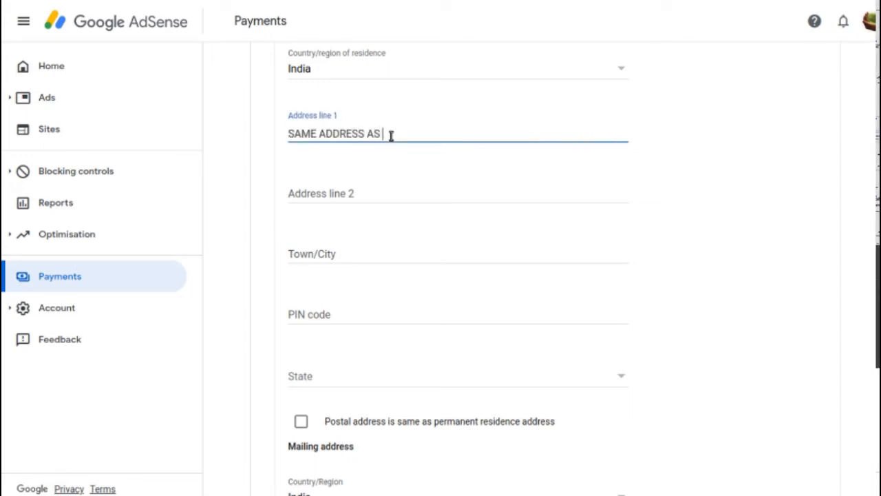
text(YOUR ADSENSE ACCOUNT)
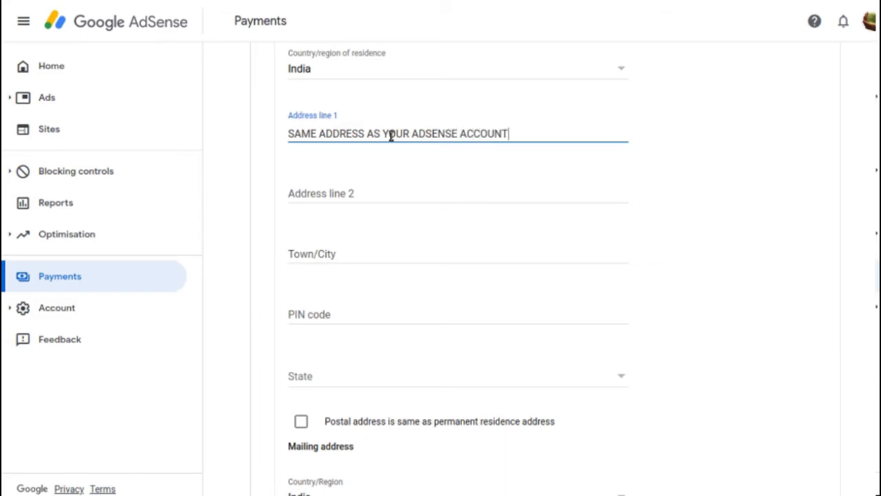
key(Tab)
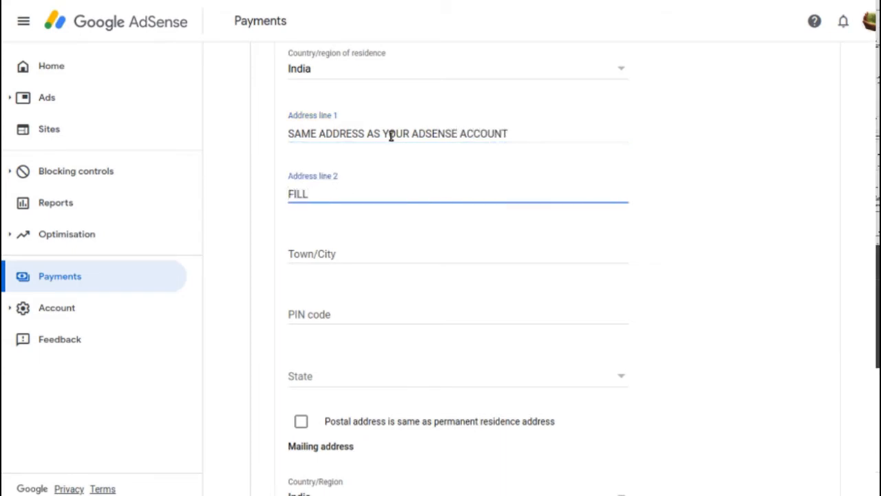
key(Tab)
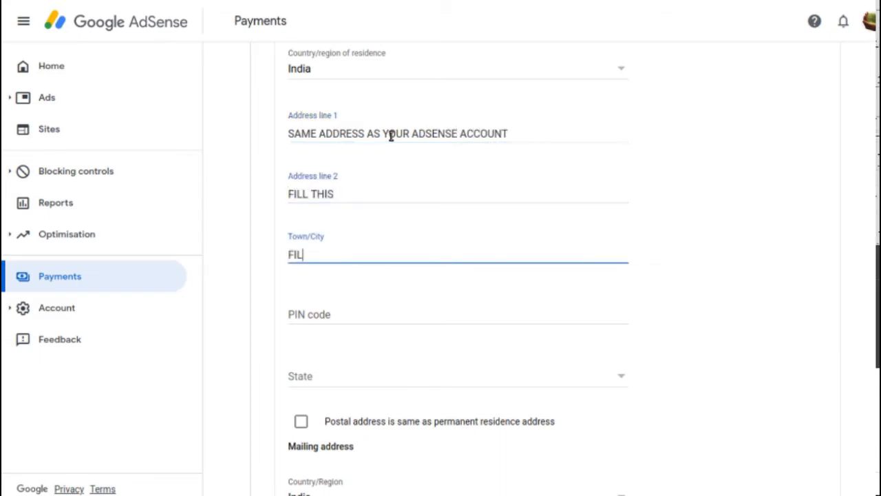
key(Tab)
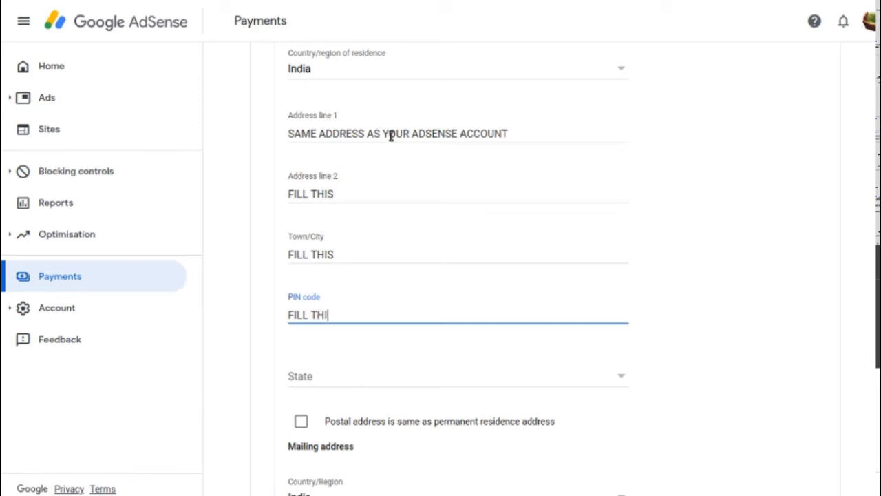
key(Tab)
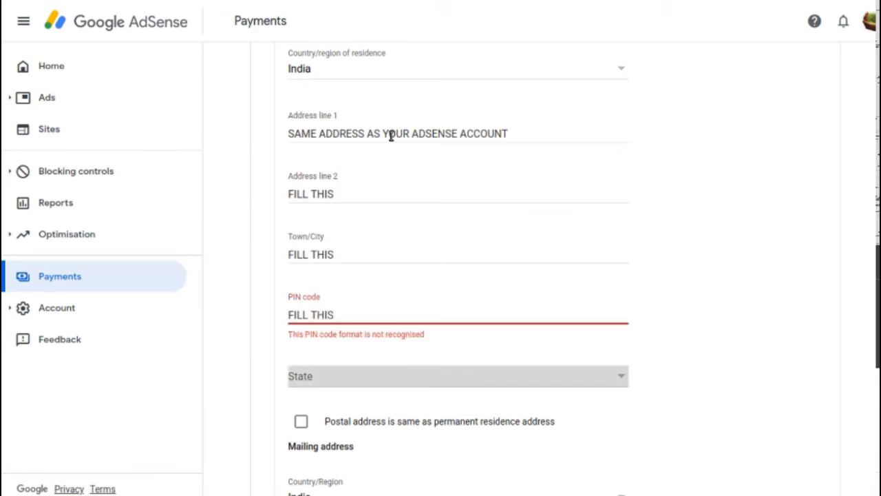
click(518, 134)
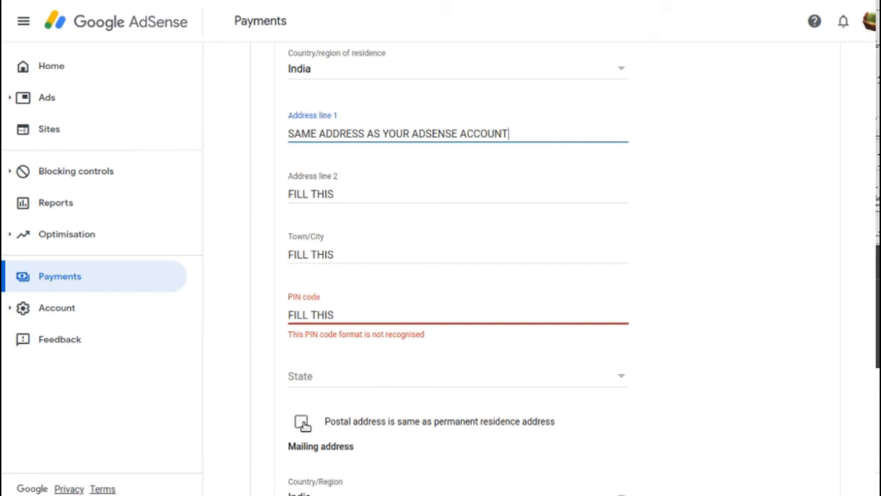
click(302, 422)
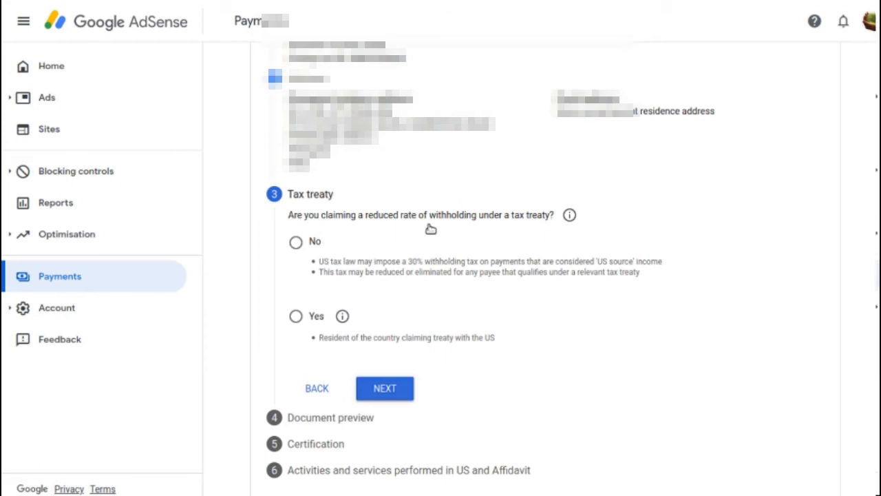
Claim a reduced withholding rate under a tax treaty as a resident of a treaty country, with India as the country.
click(297, 317)
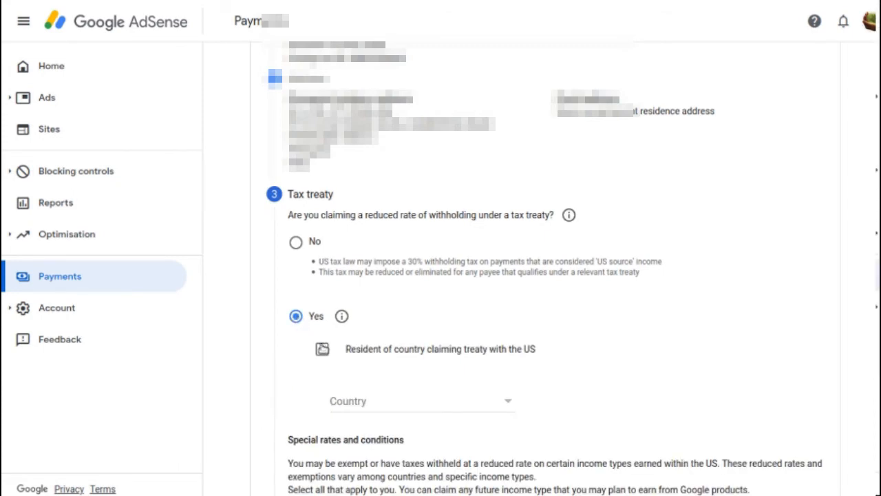
click(323, 350)
click(408, 401)
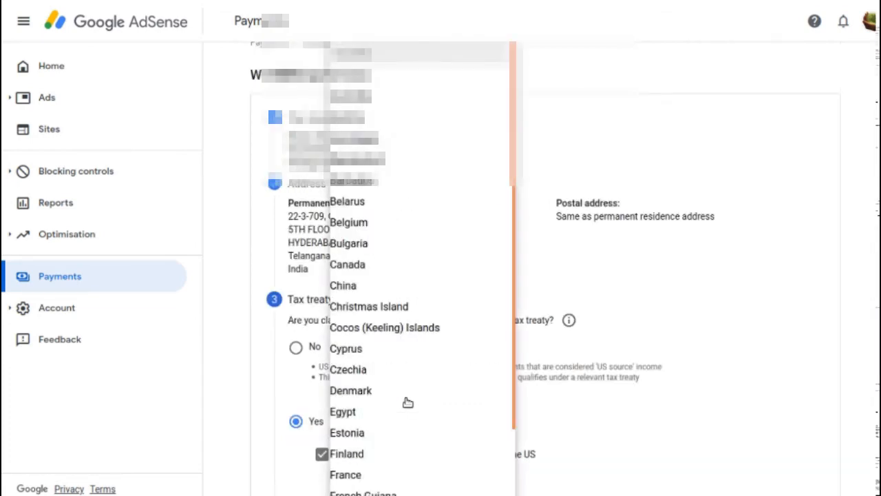
scroll(408, 402, down, 2)
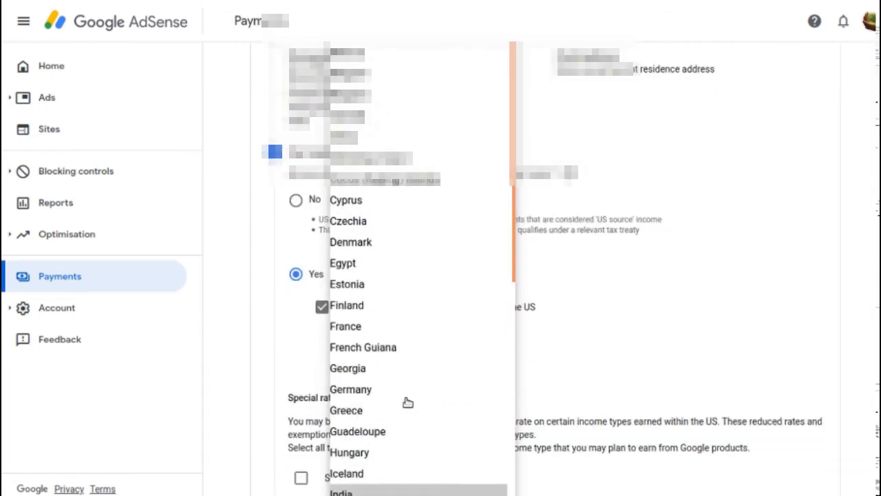
click(372, 492)
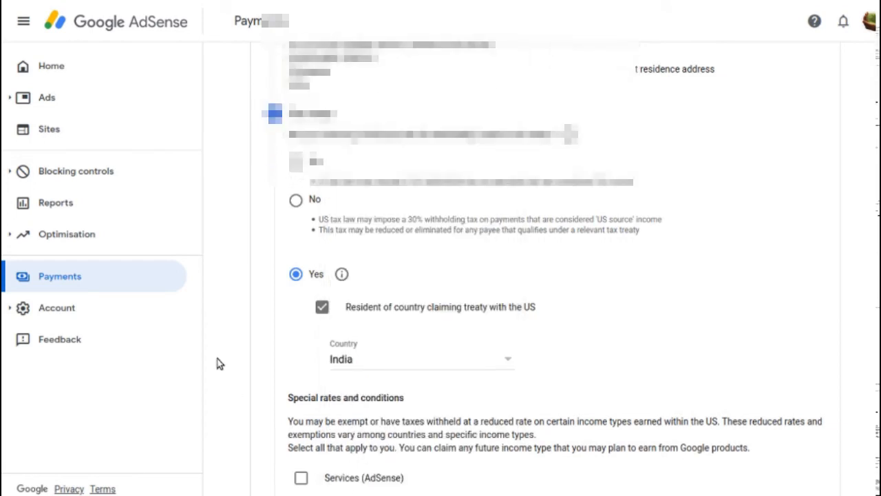
Claim special rates for Services (AdSense) under Article 7 with 0% (reduced rate) withholding, and confirm the treaty terms are met.
scroll(219, 363, down, 2)
scroll(377, 309, down, 1)
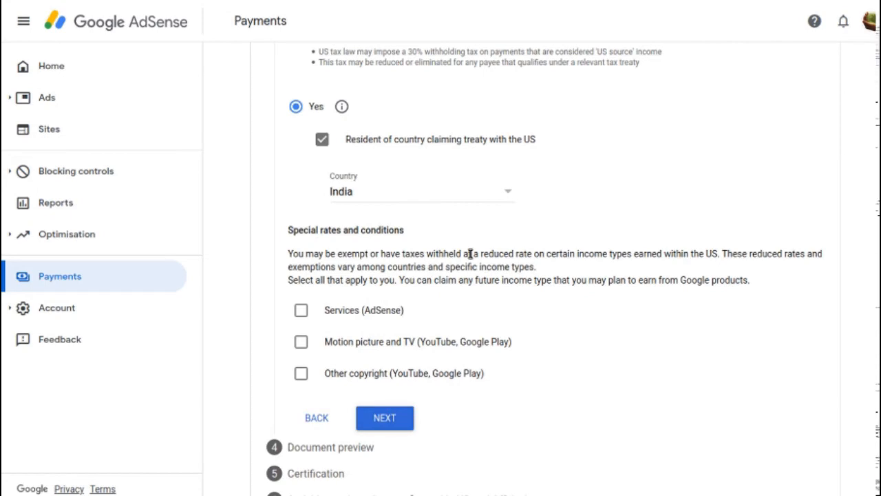
scroll(471, 254, down, 1)
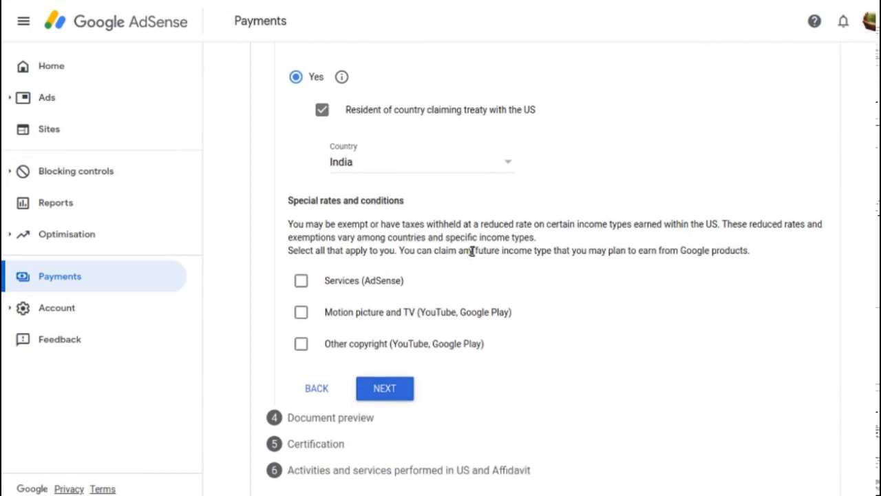
click(302, 281)
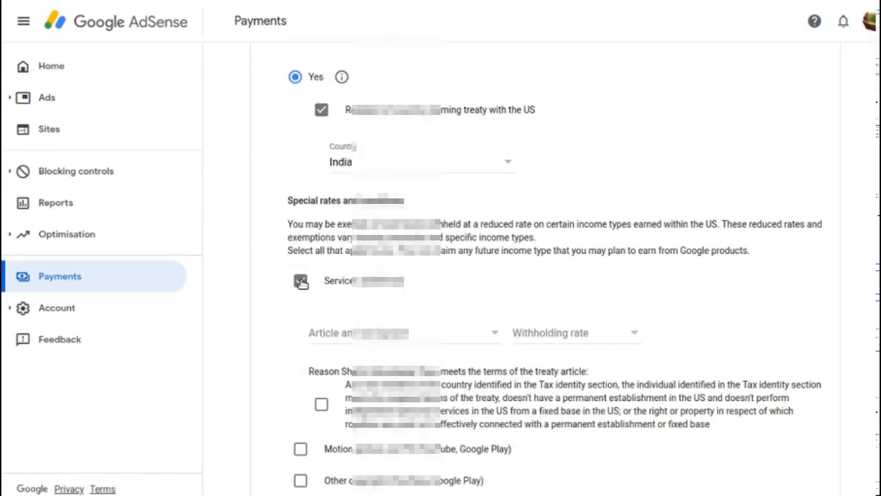
click(457, 339)
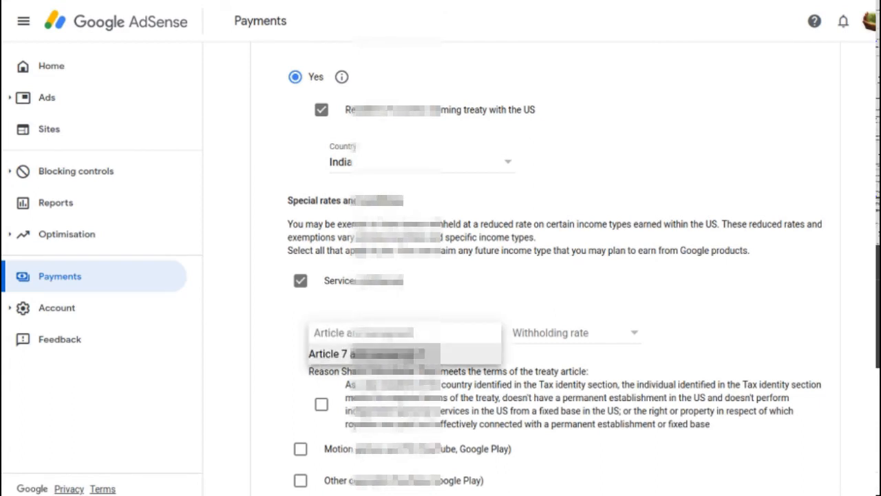
click(434, 355)
click(603, 340)
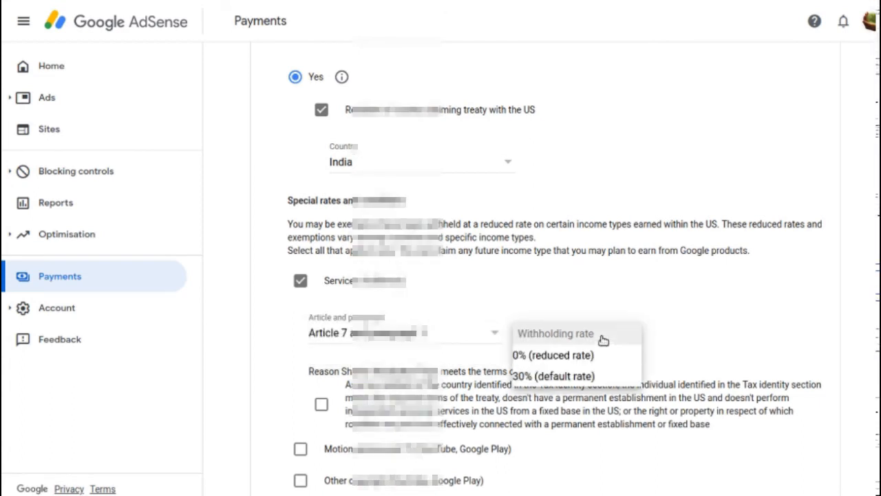
click(569, 358)
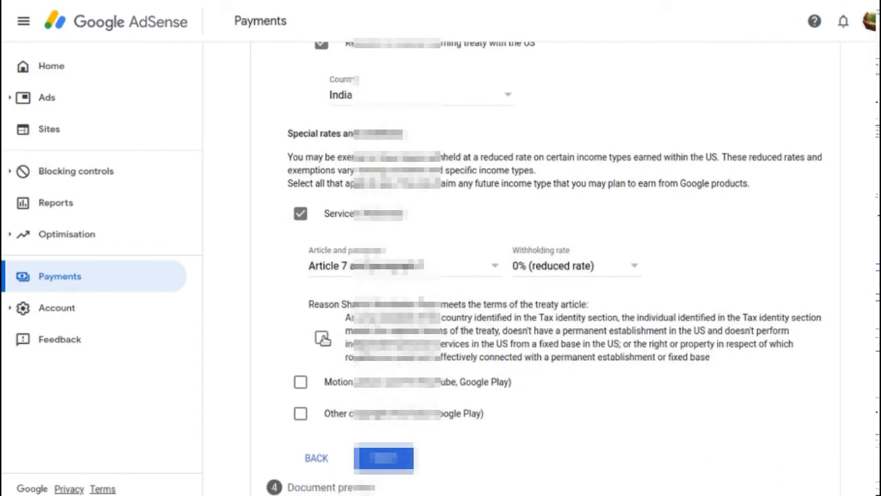
click(322, 337)
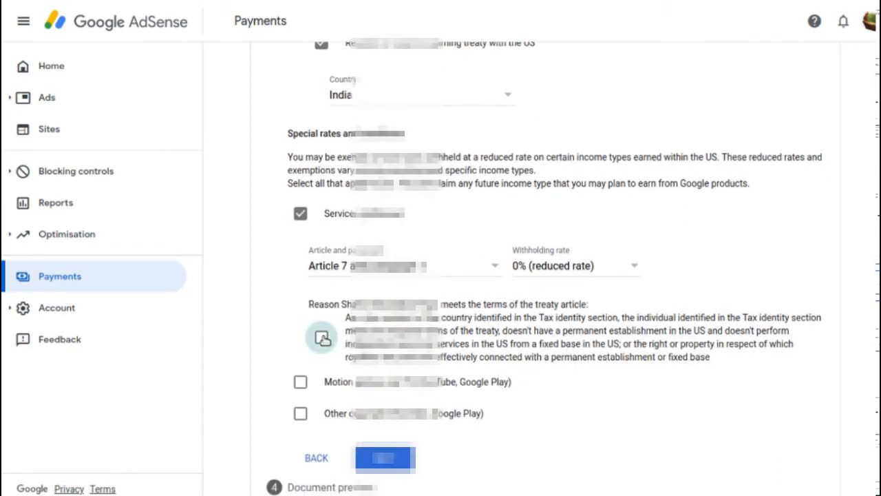
Claim Motion picture and TV rates under Article 12 and paragraph 2A II with 15% (reduced rate) withholding, and confirm the treaty terms are met.
click(301, 383)
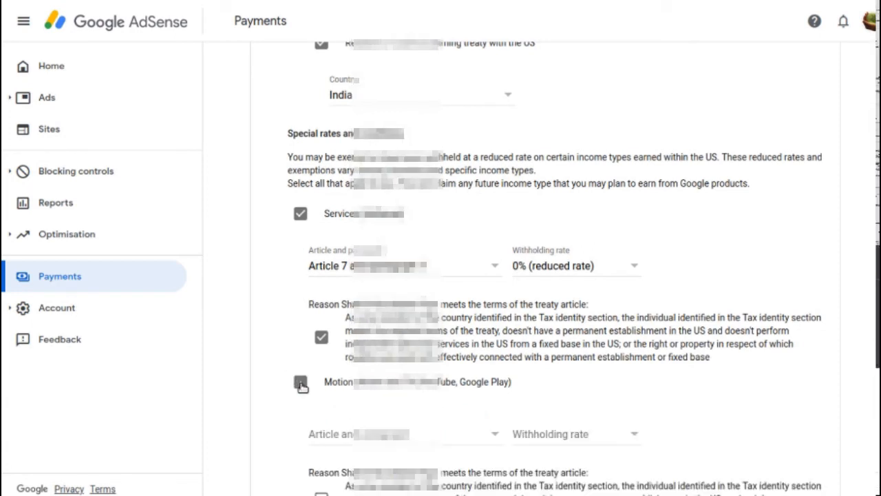
scroll(303, 387, down, 1)
scroll(303, 387, down, 1)
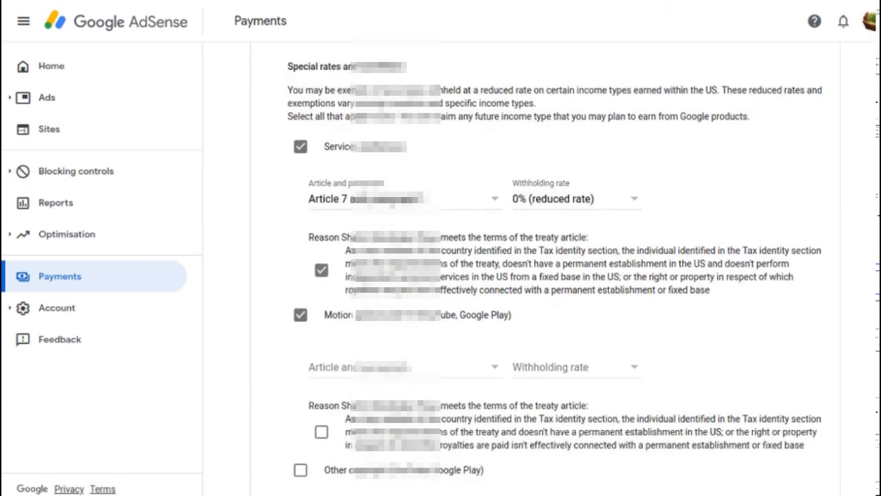
click(452, 367)
click(434, 388)
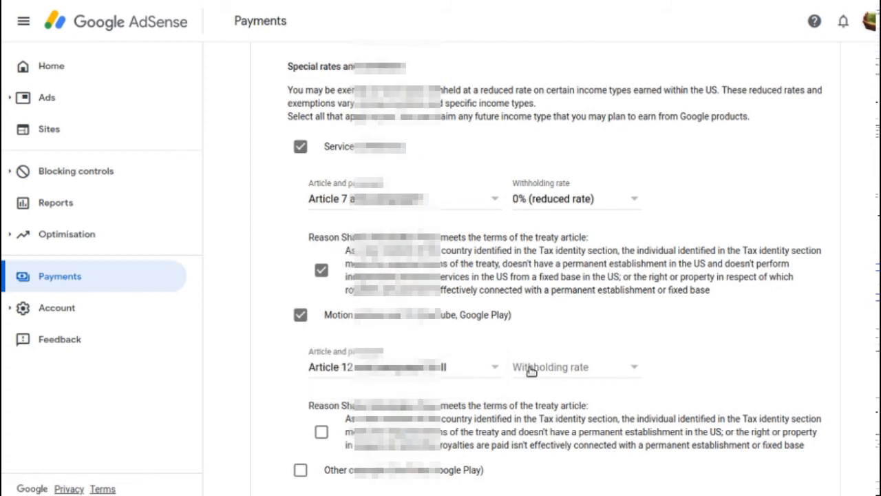
click(586, 369)
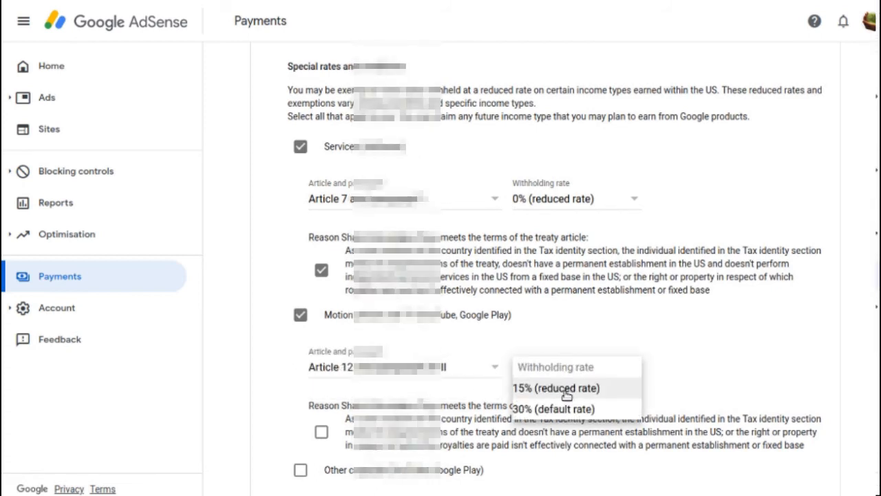
click(566, 390)
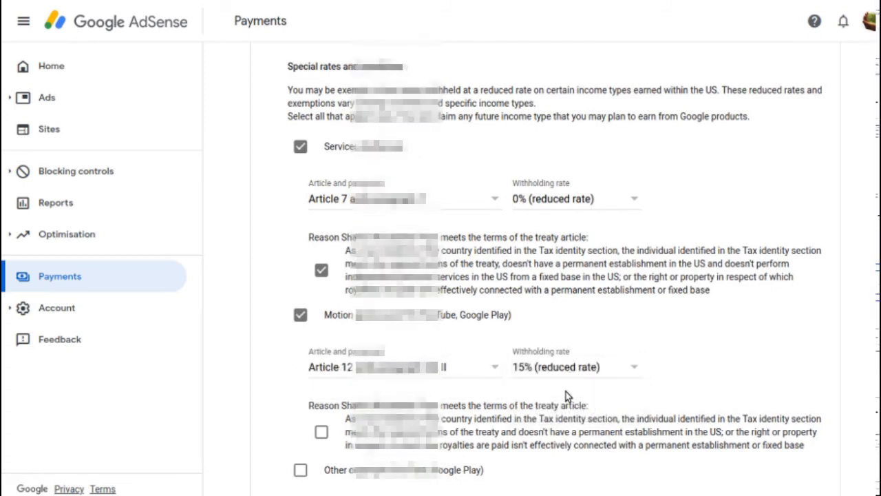
click(322, 432)
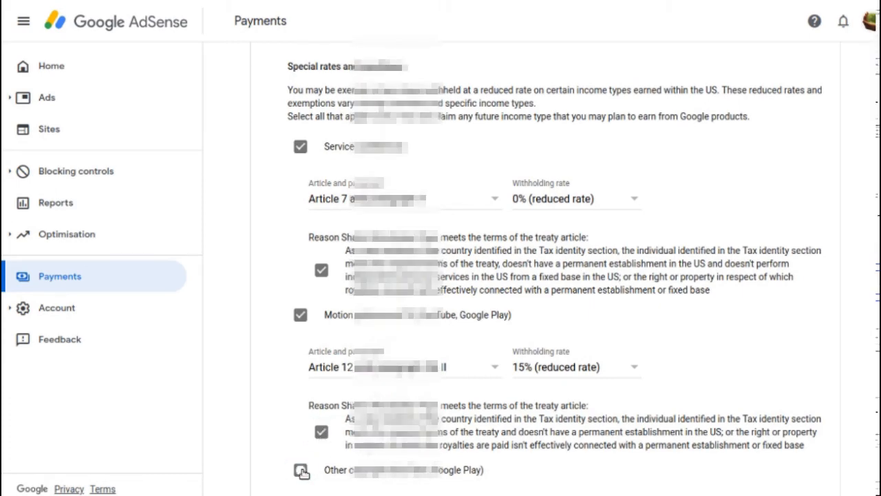
Claim Other copyright rates under Article 12 and paragraph 2A II with 15% (reduced rate) withholding, and confirm the treaty terms are met.
scroll(275, 458, down, 3)
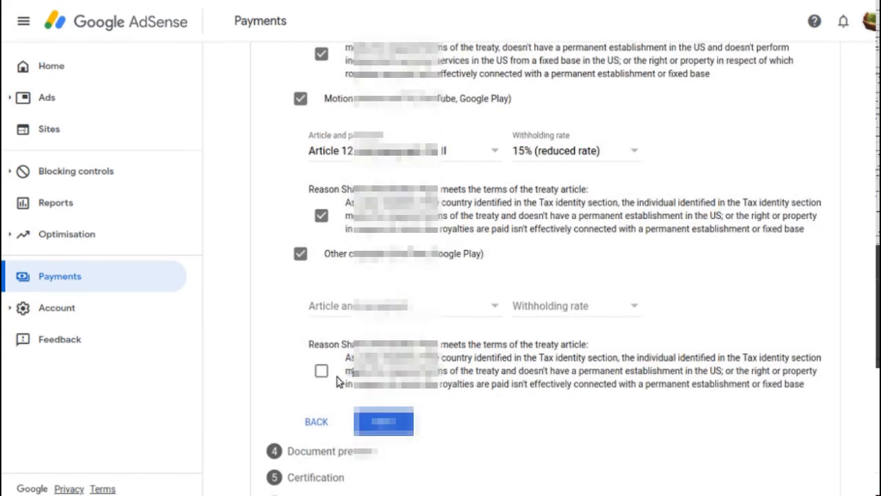
click(320, 372)
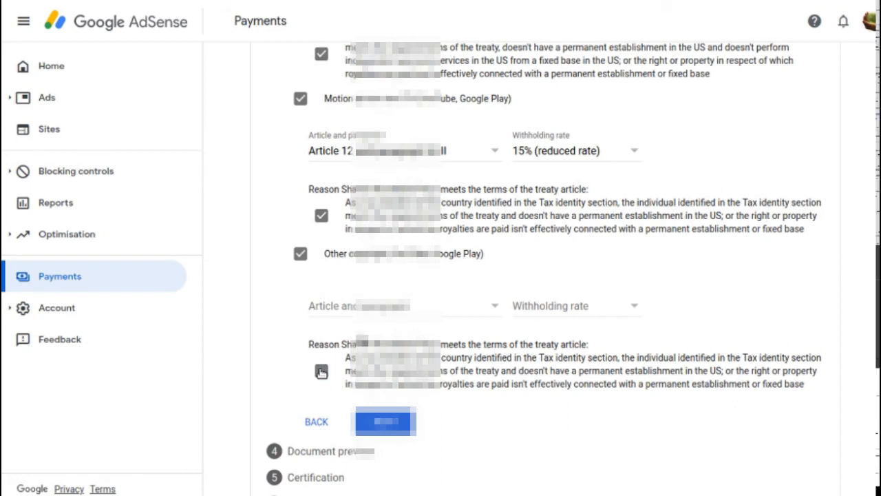
click(400, 307)
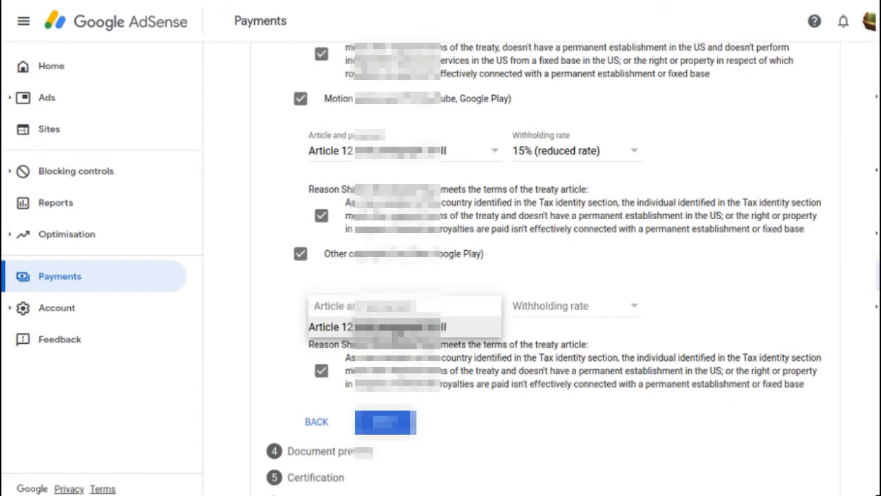
click(398, 330)
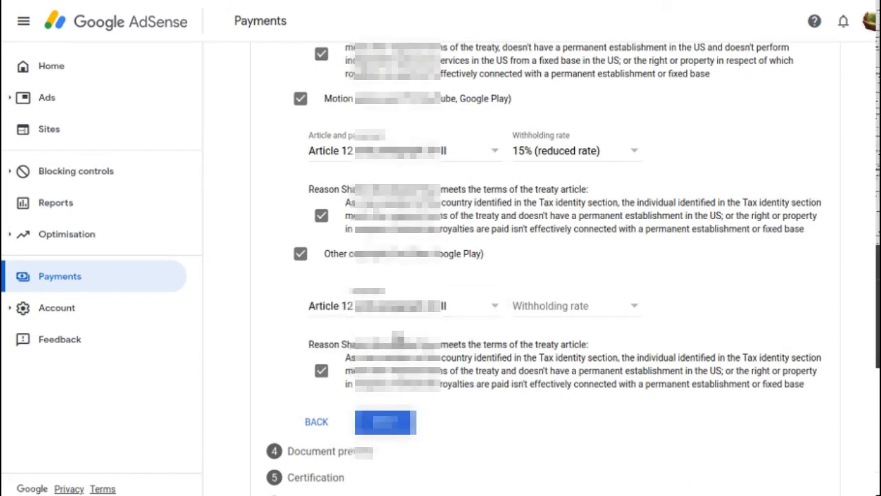
click(590, 308)
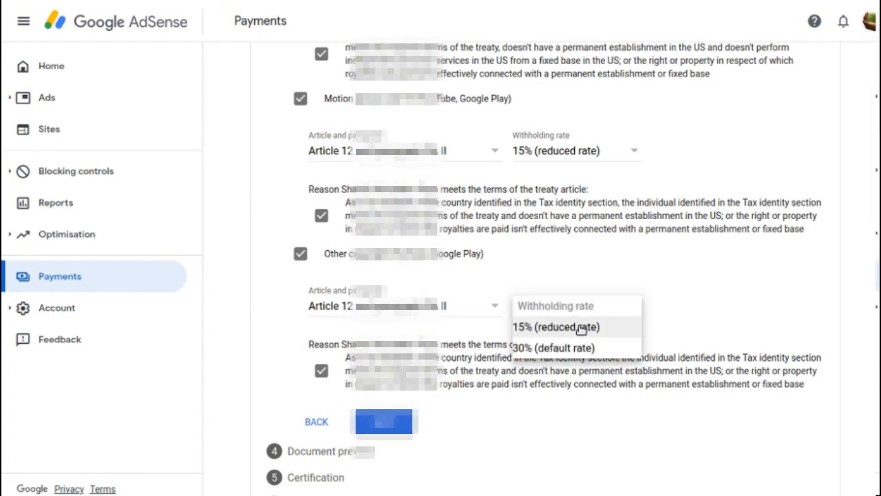
click(583, 329)
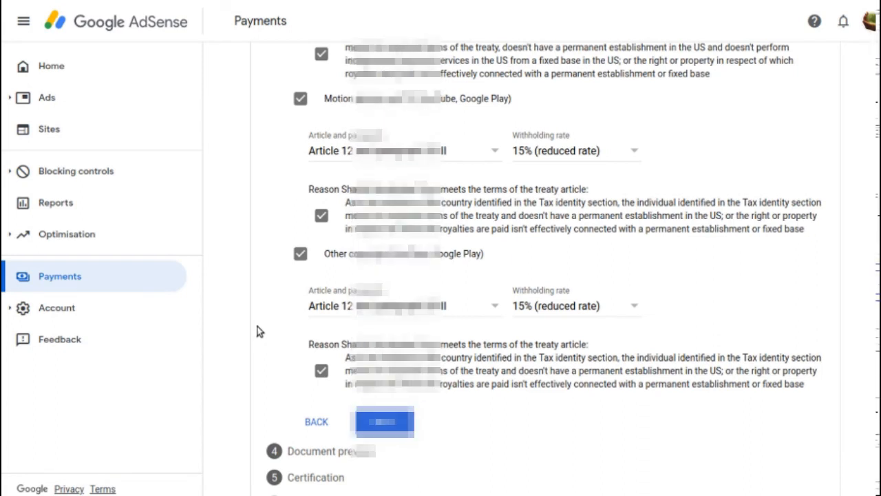
Proceed to the document preview, confirm the generated W-8BEN documents as reviewed, and continue to the certification section.
scroll(257, 332, down, 1)
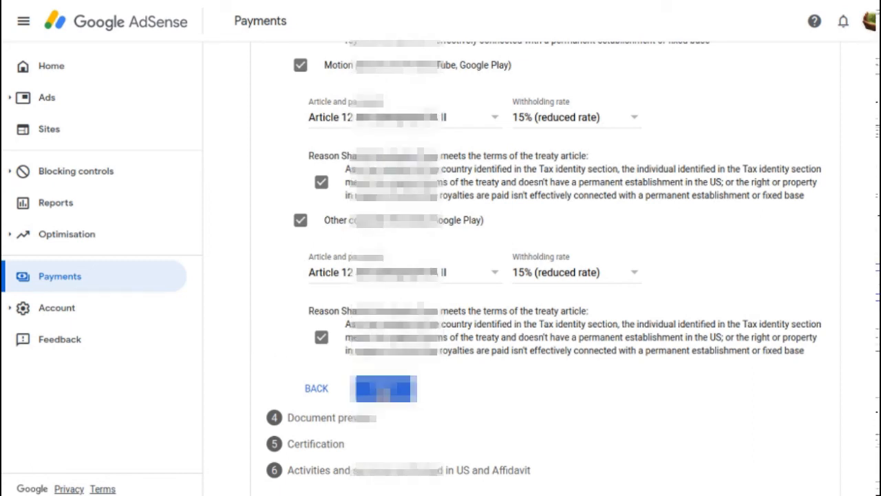
click(384, 389)
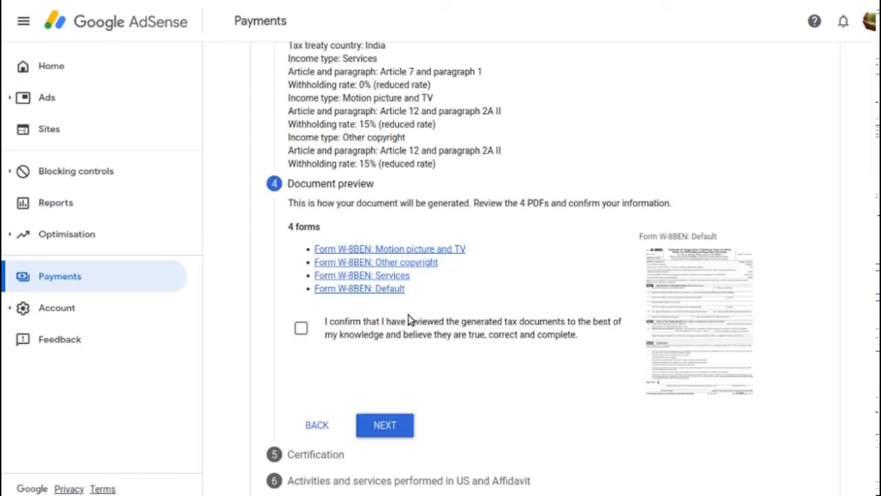
click(303, 328)
click(389, 426)
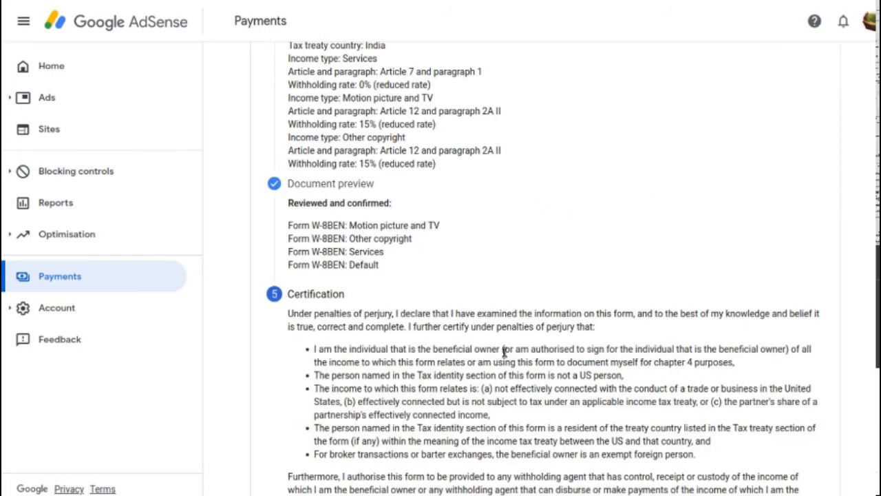
Sign the certification with FULL LEGAL NAME OF USER, state that the form is completed on the signer's own behalf, and continue.
scroll(510, 345, down, 3)
scroll(519, 320, down, 3)
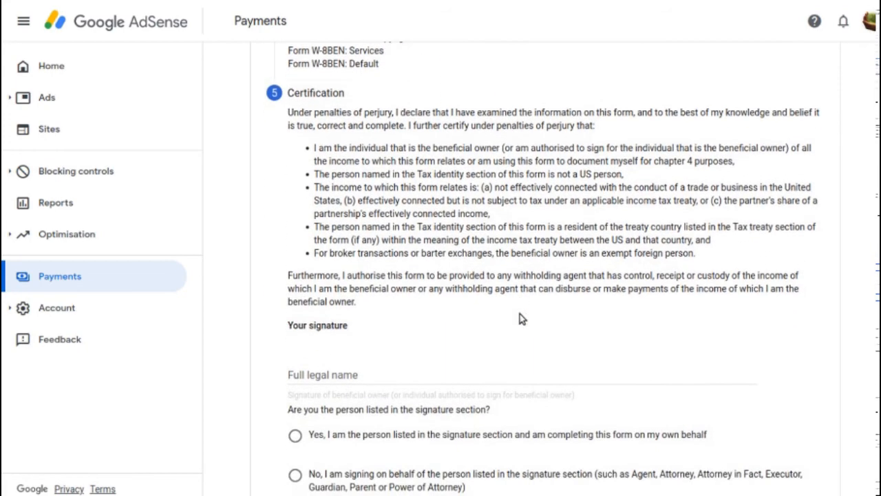
click(389, 378)
scroll(390, 372, down, 2)
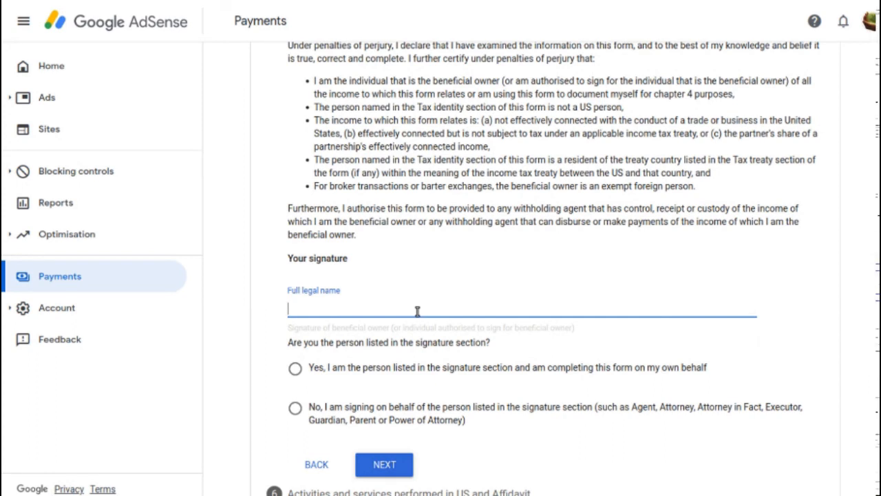
scroll(418, 311, down, 1)
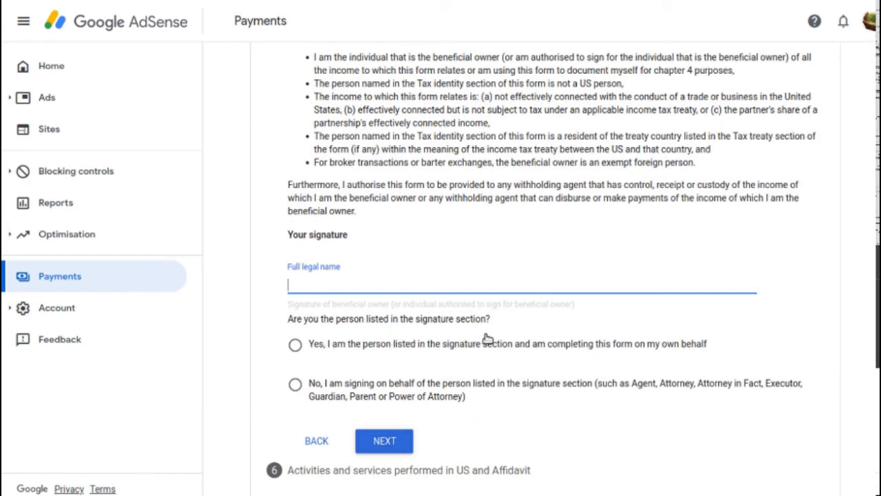
click(399, 346)
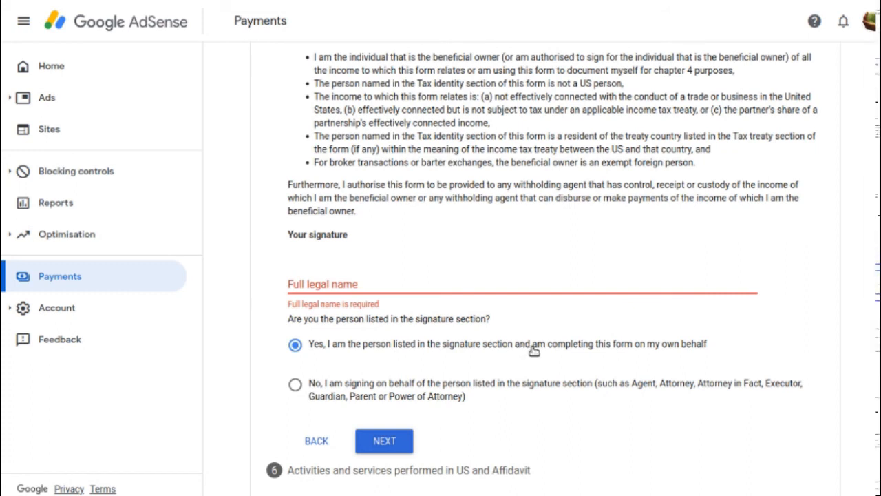
click(414, 286)
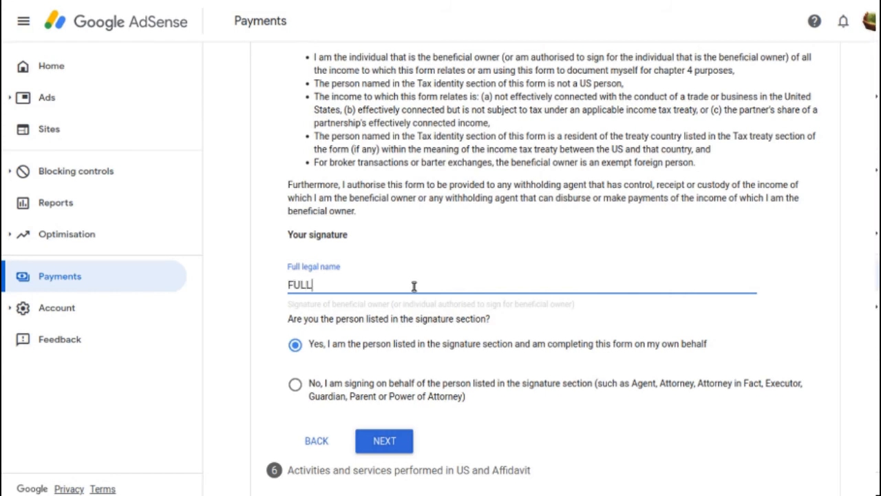
text(LEGAL NAME OF USER)
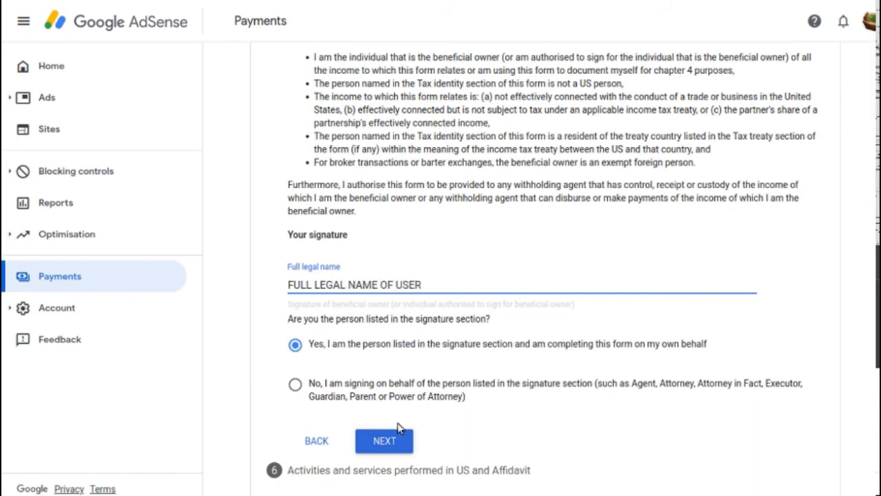
click(387, 442)
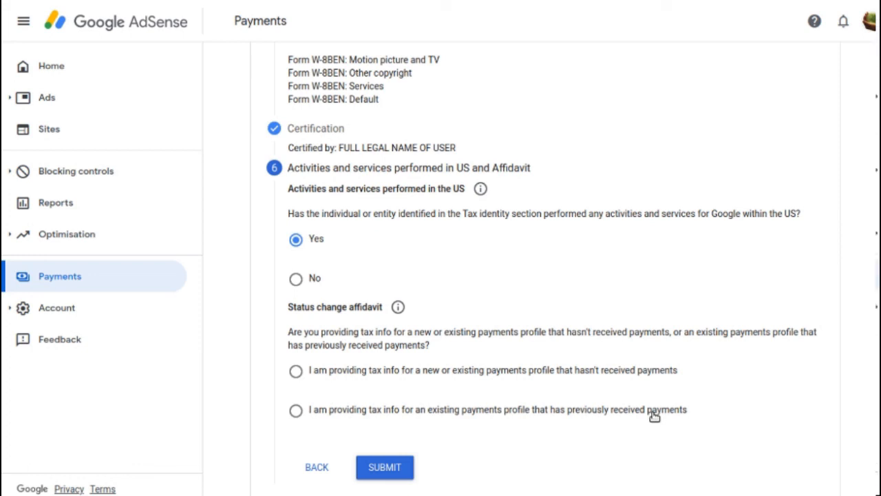
In the status change affidavit, choose an existing payments profile that has previously received payments and accept the declaration of unchanged information from 1 January 2020.
click(296, 410)
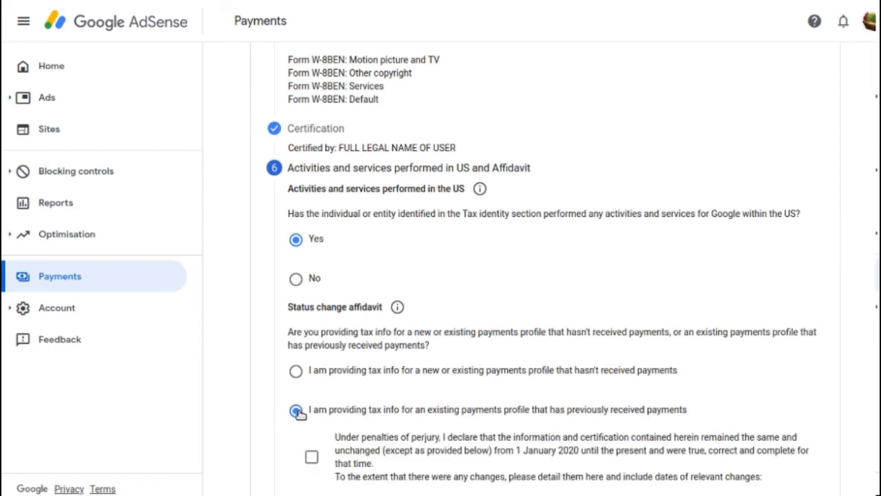
click(296, 371)
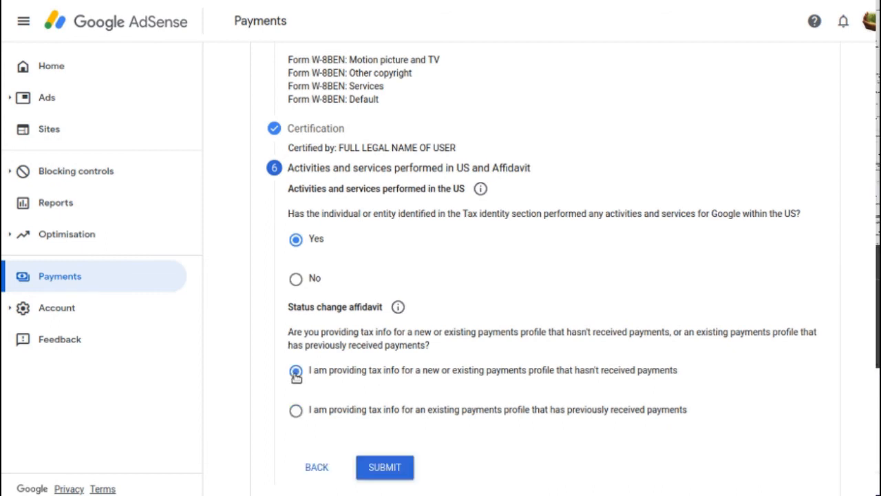
click(296, 410)
scroll(293, 406, down, 2)
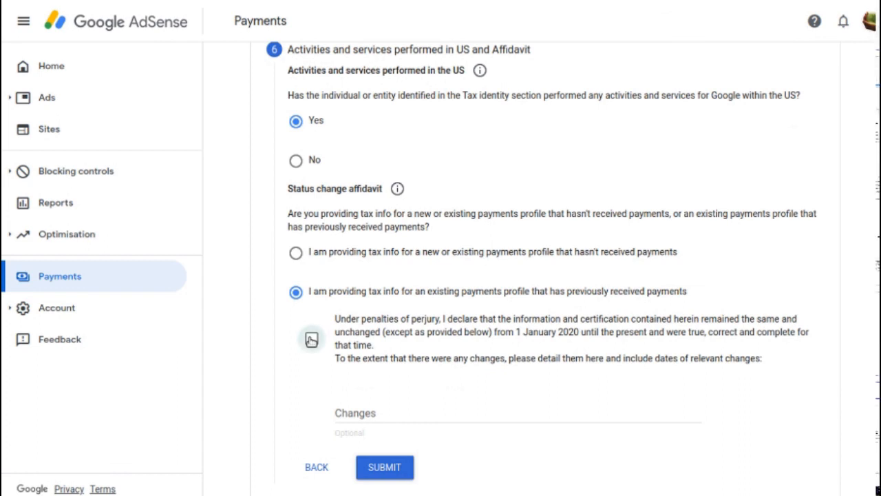
click(311, 338)
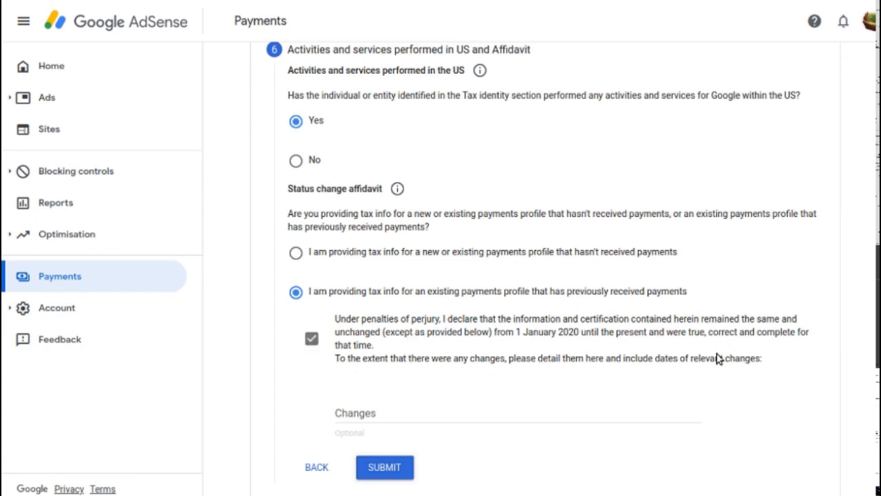
click(566, 415)
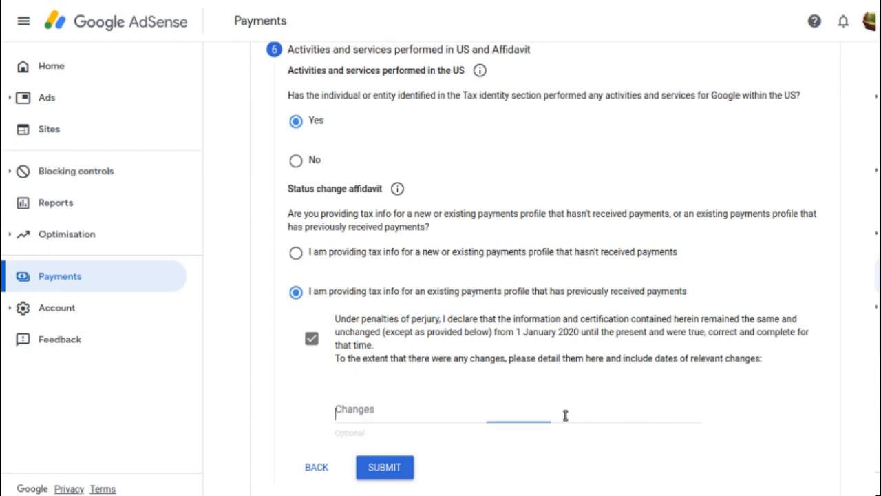
click(769, 399)
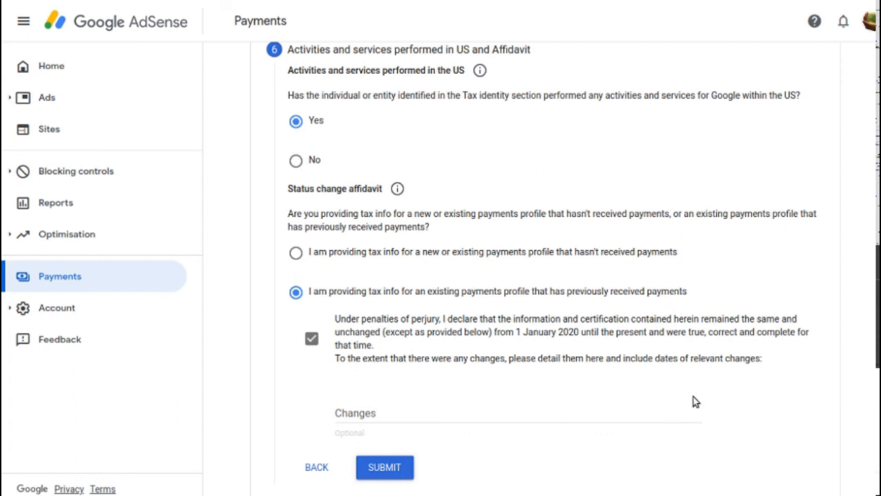
click(507, 415)
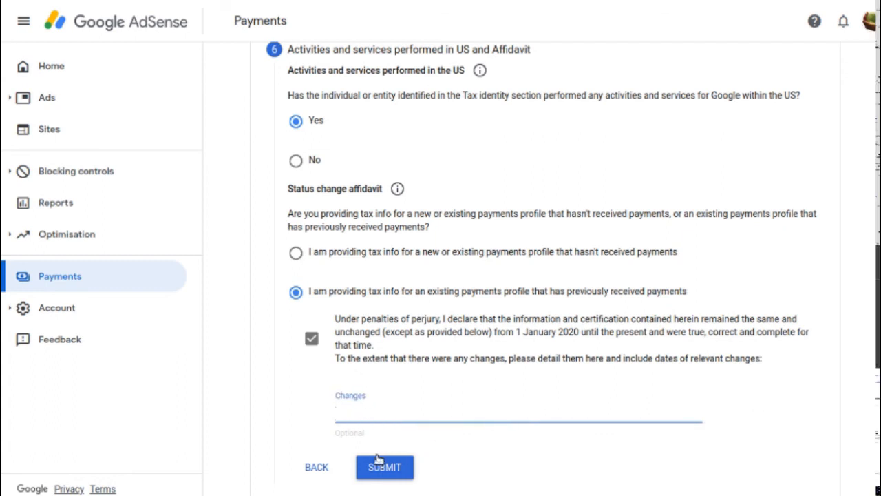